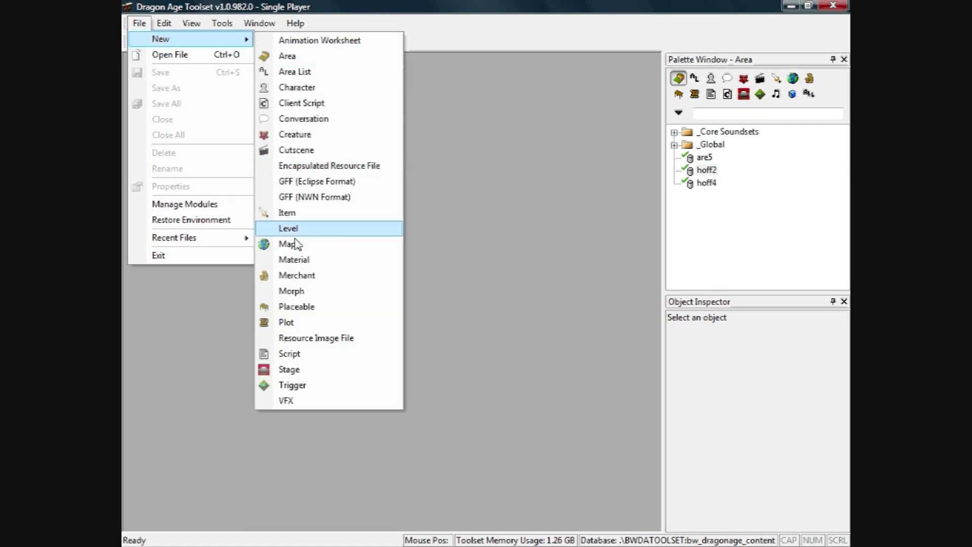
Create a new morph file, then tilt and zoom the view of its empty grid
{"action": "left_click", "coordinate": [292, 290]}
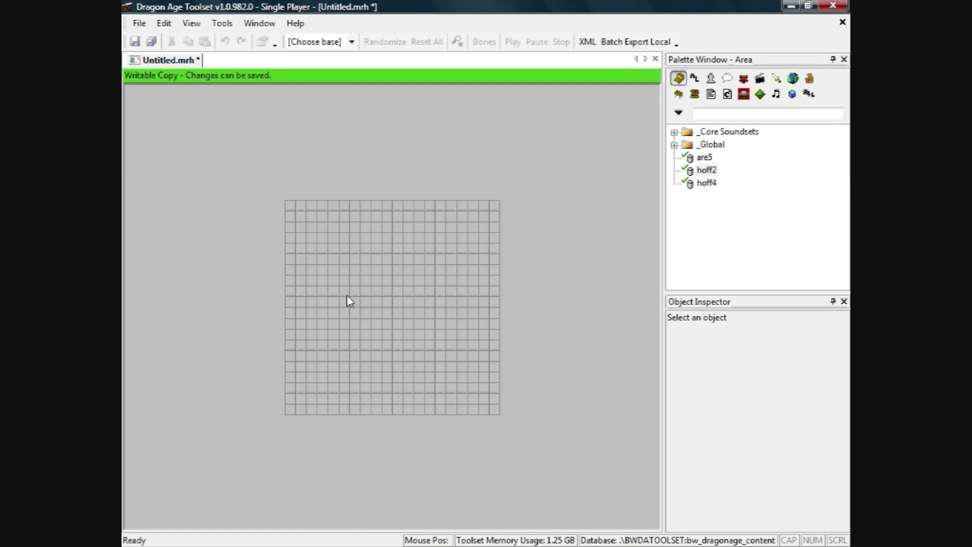
{"action": "middle_click_drag", "start_coordinate": [366, 310], "coordinate": [364, 282]}
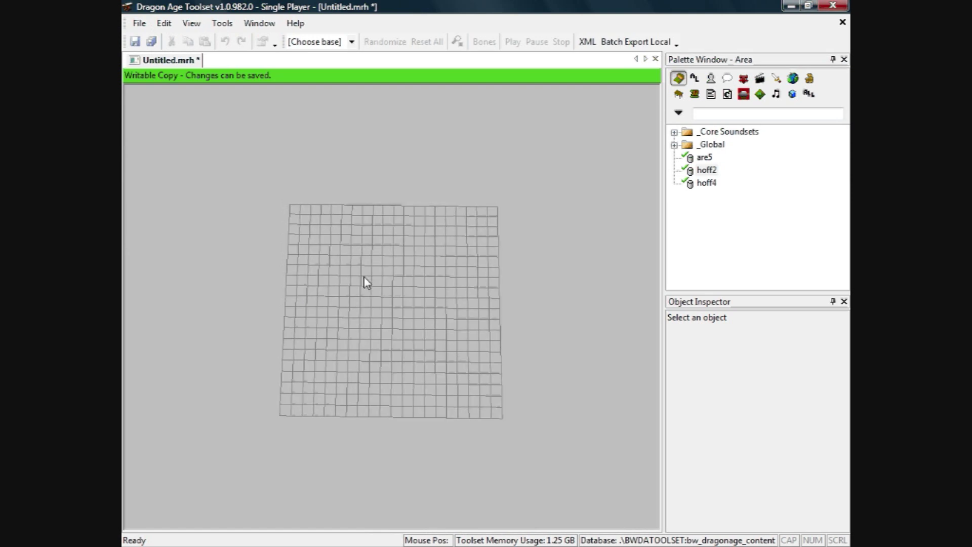
{"action": "scroll", "coordinate": [380, 324], "scroll_direction": "up", "scroll_amount": 2}
{"action": "scroll", "coordinate": [381, 324], "scroll_direction": "up", "scroll_amount": 4}
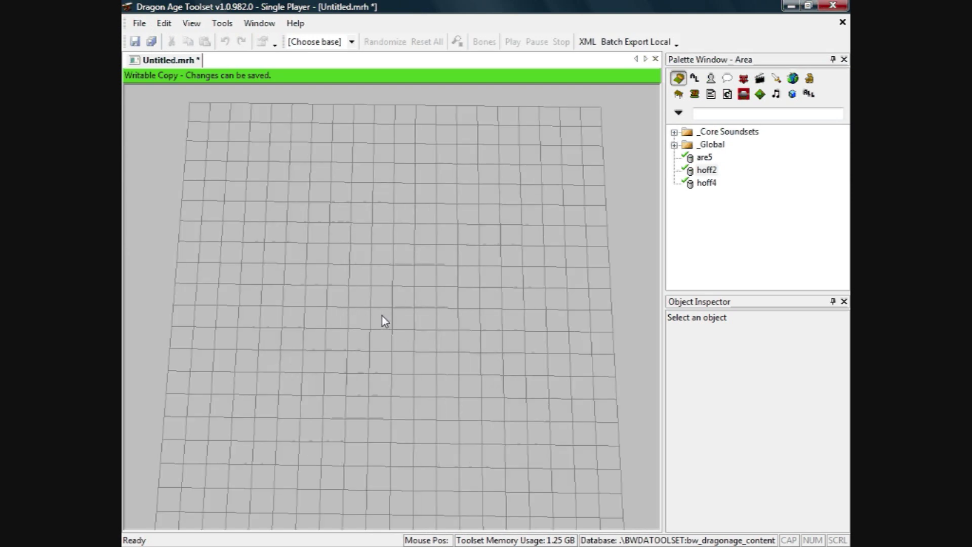
{"action": "middle_click_drag", "start_coordinate": [381, 333], "coordinate": [386, 340]}
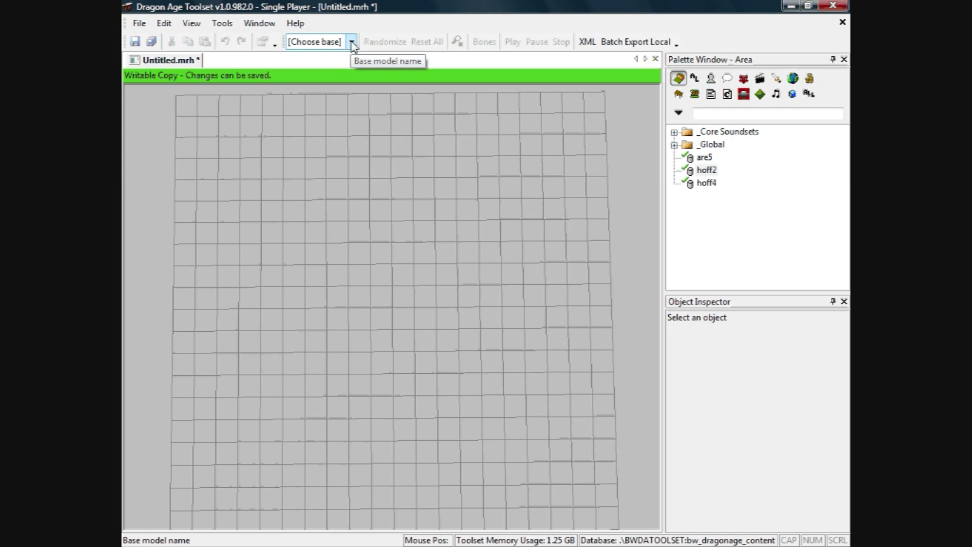
Choose HM_UHM_BASa_0 from the base list to load the human male head
{"action": "left_click", "coordinate": [352, 43]}
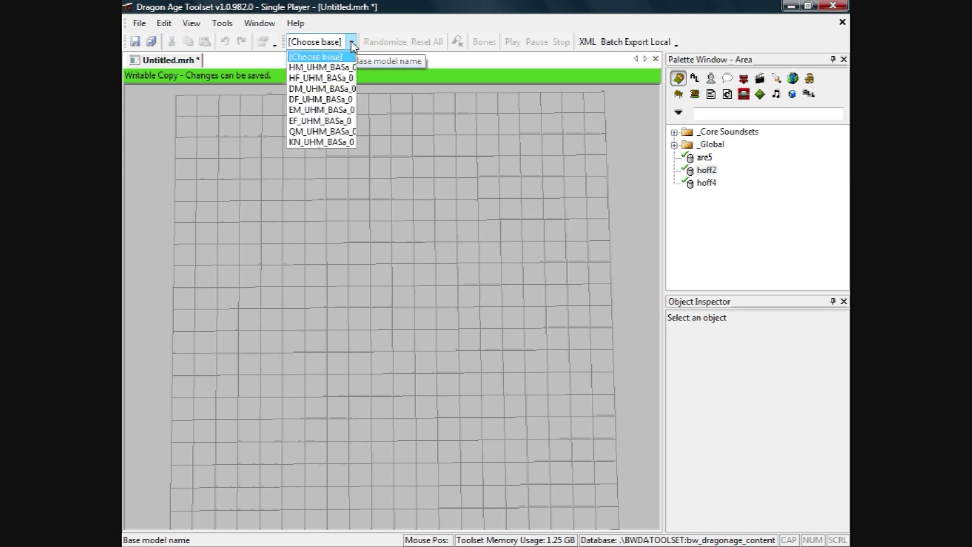
{"action": "left_click", "coordinate": [328, 71]}
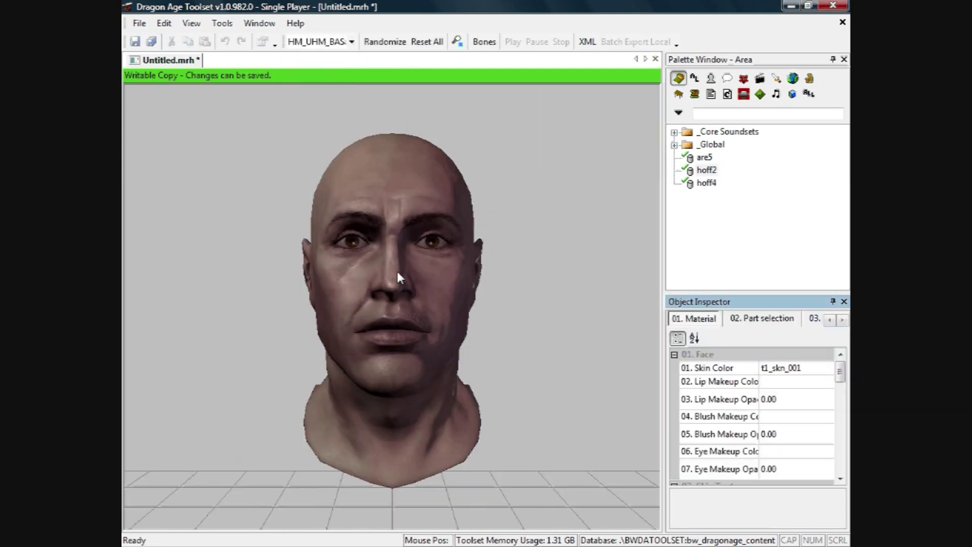
{"action": "middle_click_drag", "start_coordinate": [397, 282], "coordinate": [396, 257]}
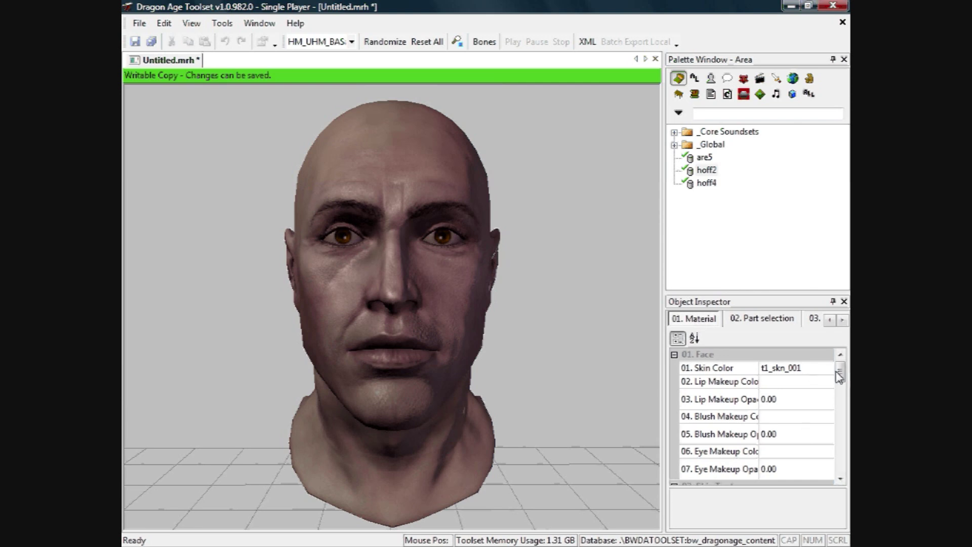
{"action": "left_click_drag", "start_coordinate": [839, 375], "coordinate": [790, 444]}
{"action": "left_click", "coordinate": [795, 399]}
{"action": "left_click", "coordinate": [792, 441]}
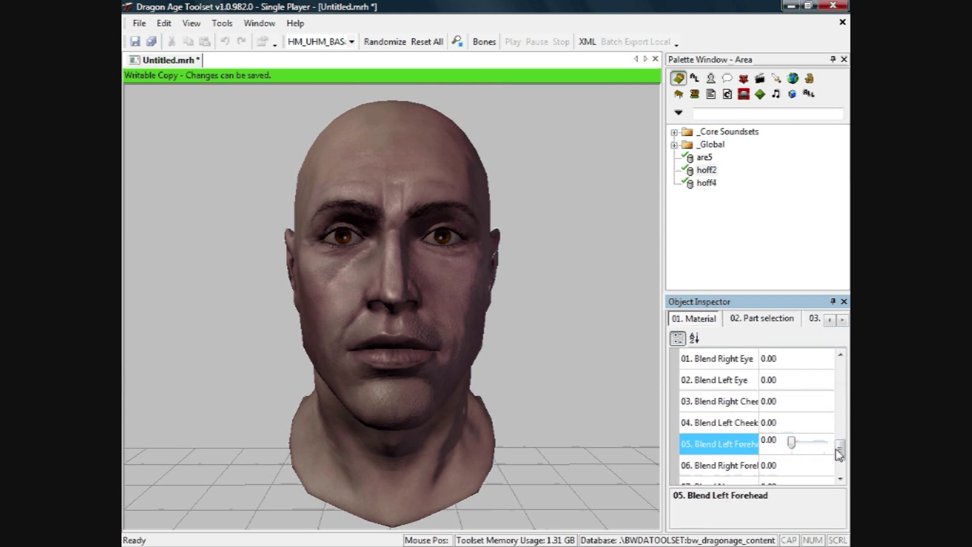
{"action": "scroll", "coordinate": [789, 437], "scroll_direction": "up", "scroll_amount": 10}
{"action": "left_click", "coordinate": [786, 384]}
{"action": "left_click", "coordinate": [791, 398]}
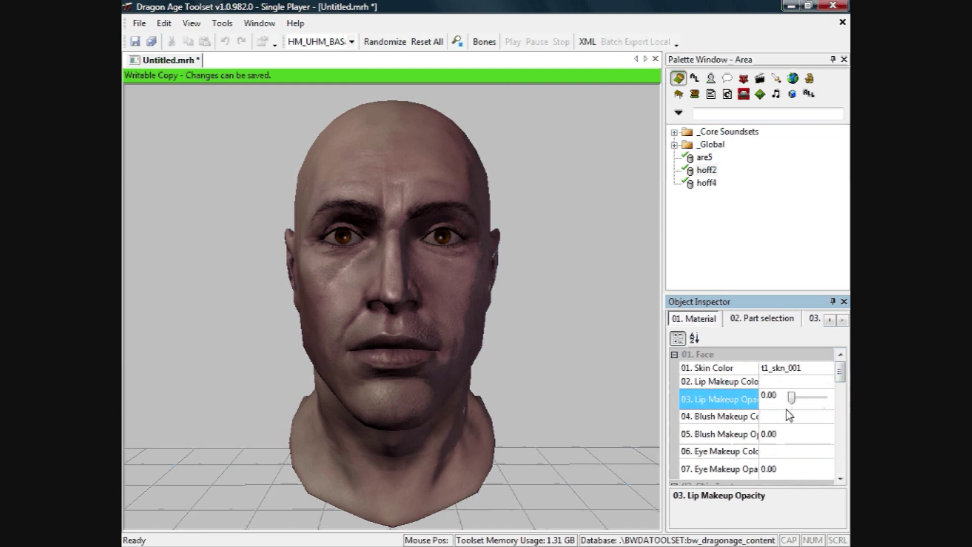
{"action": "left_click", "coordinate": [791, 415]}
{"action": "left_click", "coordinate": [793, 401]}
{"action": "mouse_move", "coordinate": [792, 398]}
{"action": "left_mouse_down"}
{"action": "mouse_move", "coordinate": [833, 402]}
{"action": "mouse_move", "coordinate": [782, 411]}
{"action": "left_mouse_up"}
{"action": "mouse_move", "coordinate": [839, 372]}
{"action": "left_mouse_down"}
{"action": "mouse_move", "coordinate": [846, 466]}
{"action": "mouse_move", "coordinate": [848, 372]}
{"action": "left_mouse_up"}
Set Hair and Beard Color to t3_har_red, after briefly trying t3_har_gry
{"action": "left_click", "coordinate": [747, 321]}
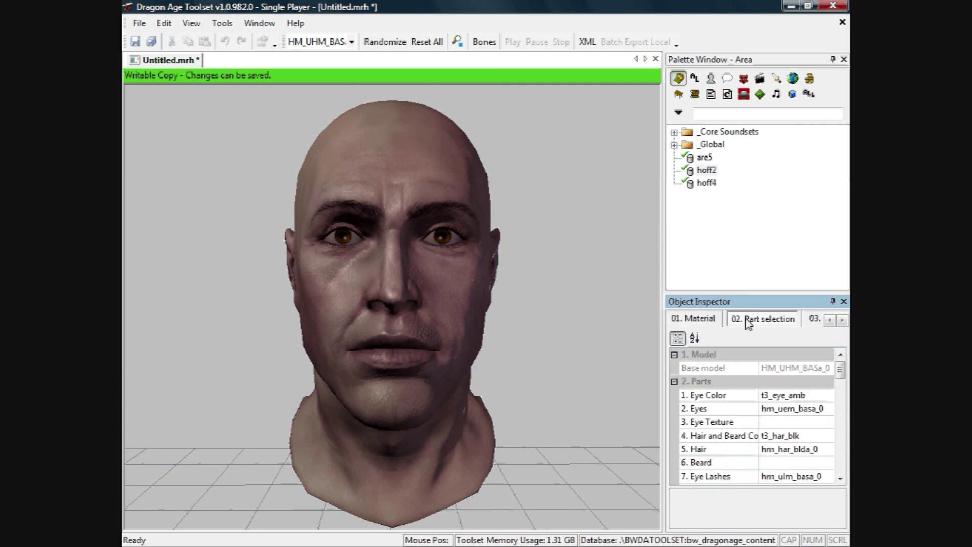
{"action": "left_click_drag", "start_coordinate": [840, 377], "coordinate": [841, 382]}
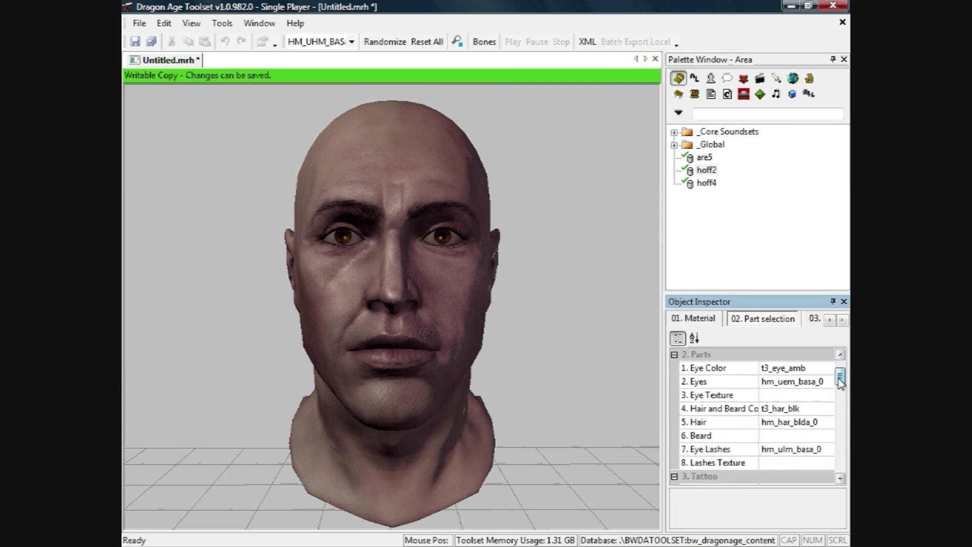
{"action": "left_click", "coordinate": [826, 370]}
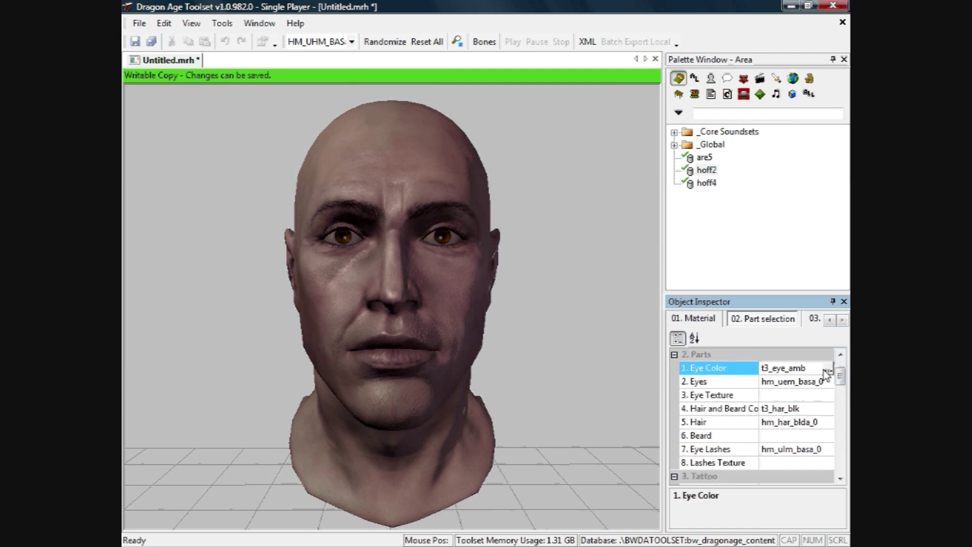
{"action": "left_click", "coordinate": [809, 409]}
{"action": "left_click", "coordinate": [827, 409]}
{"action": "left_click", "coordinate": [213, 310]}
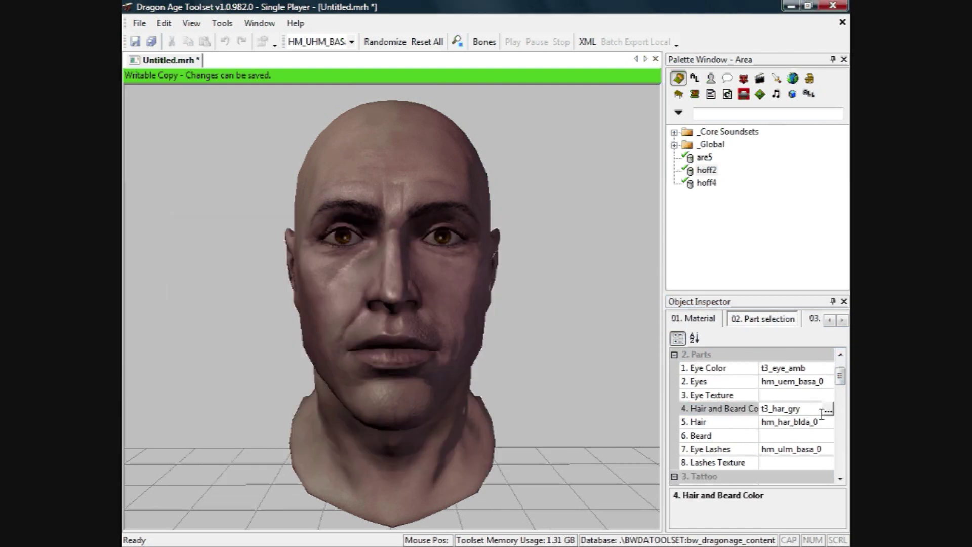
{"action": "left_click", "coordinate": [828, 409]}
{"action": "double_click", "coordinate": [209, 349]}
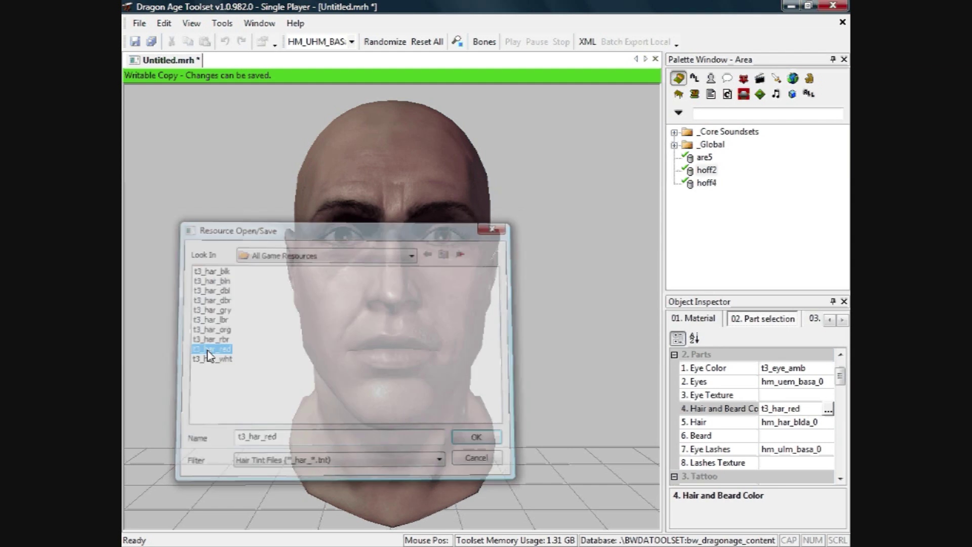
Set the hair model to hm_har_hb3a_0 after first trying hm_har_hd4a_0
{"action": "left_click", "coordinate": [810, 421]}
{"action": "left_click", "coordinate": [828, 421]}
{"action": "double_click", "coordinate": [282, 279]}
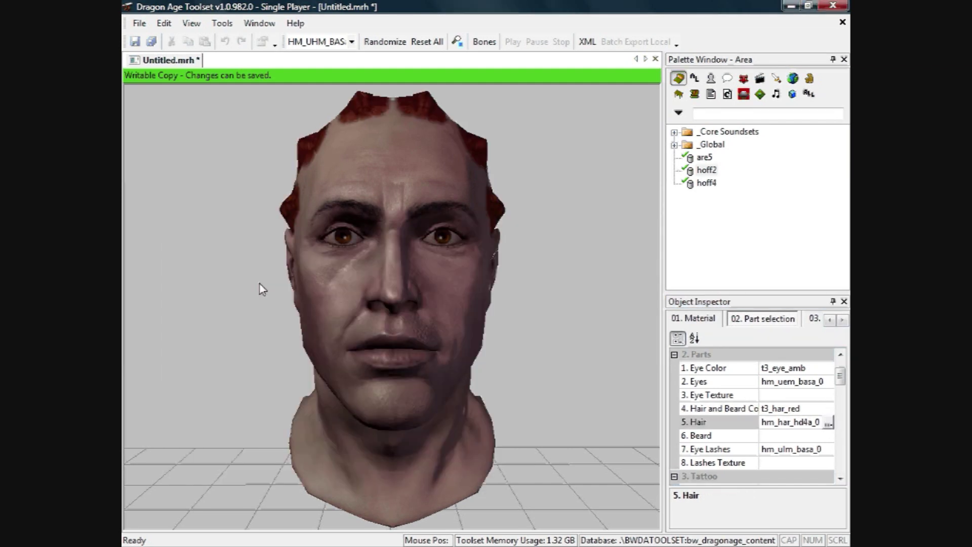
{"action": "left_click", "coordinate": [828, 421]}
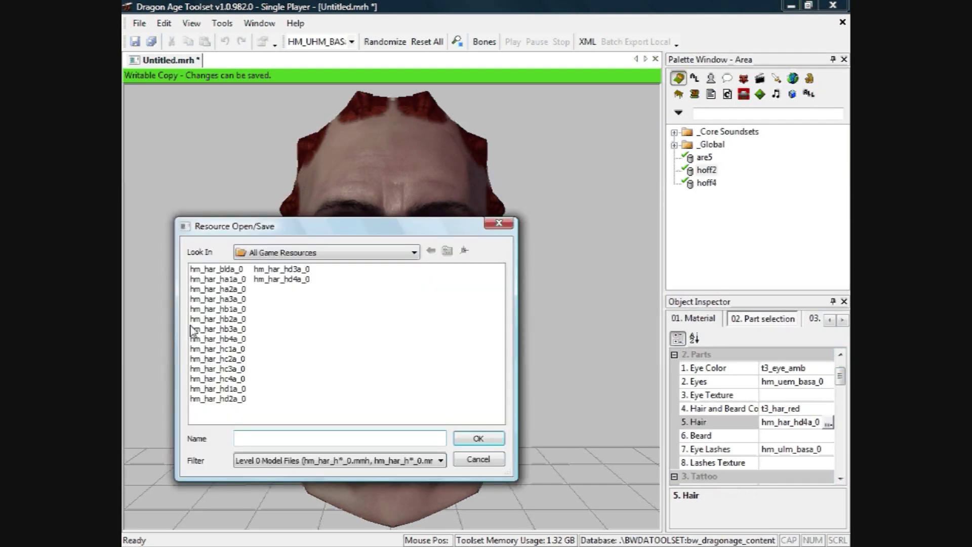
{"action": "double_click", "coordinate": [196, 328]}
Leave the beard unset and look over the eye lashes, Tattoo Channel 1 and Regular Eyebrows settings
{"action": "left_click_drag", "start_coordinate": [840, 377], "coordinate": [842, 394]}
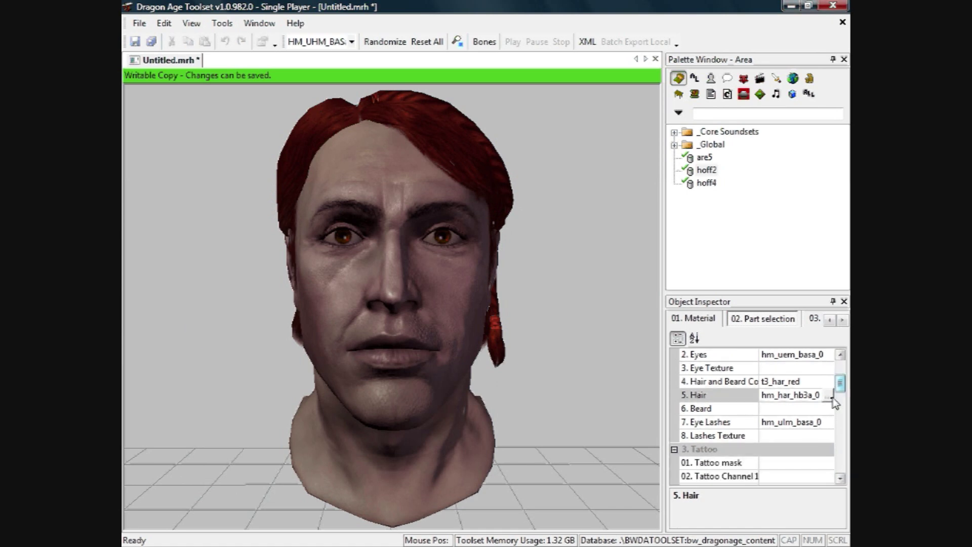
{"action": "left_click", "coordinate": [810, 408]}
{"action": "left_click", "coordinate": [828, 408]}
{"action": "left_click", "coordinate": [497, 223]}
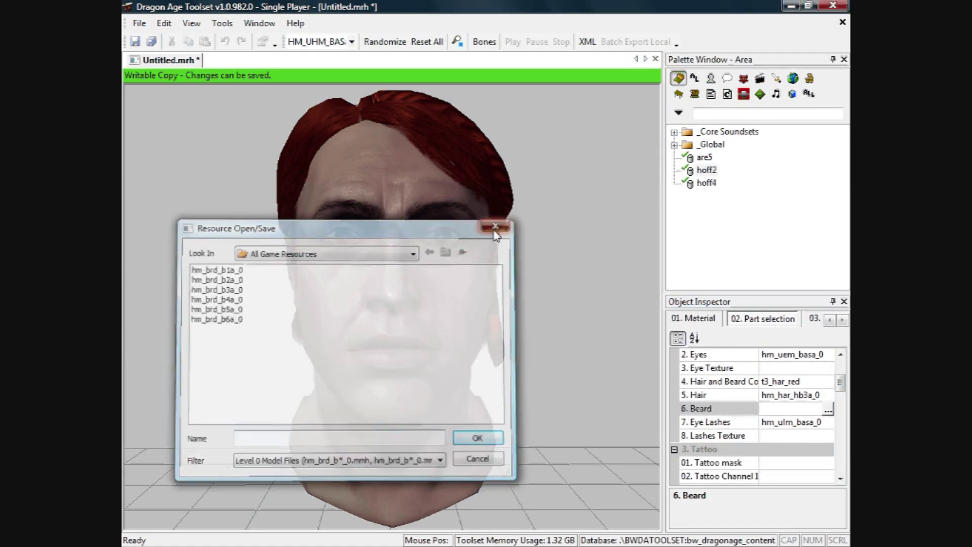
{"action": "left_click", "coordinate": [709, 422]}
{"action": "left_click_drag", "start_coordinate": [840, 384], "coordinate": [832, 413]}
{"action": "left_click", "coordinate": [776, 392]}
{"action": "left_click", "coordinate": [799, 412]}
{"action": "scroll", "coordinate": [829, 416], "scroll_direction": "up", "scroll_amount": 10}
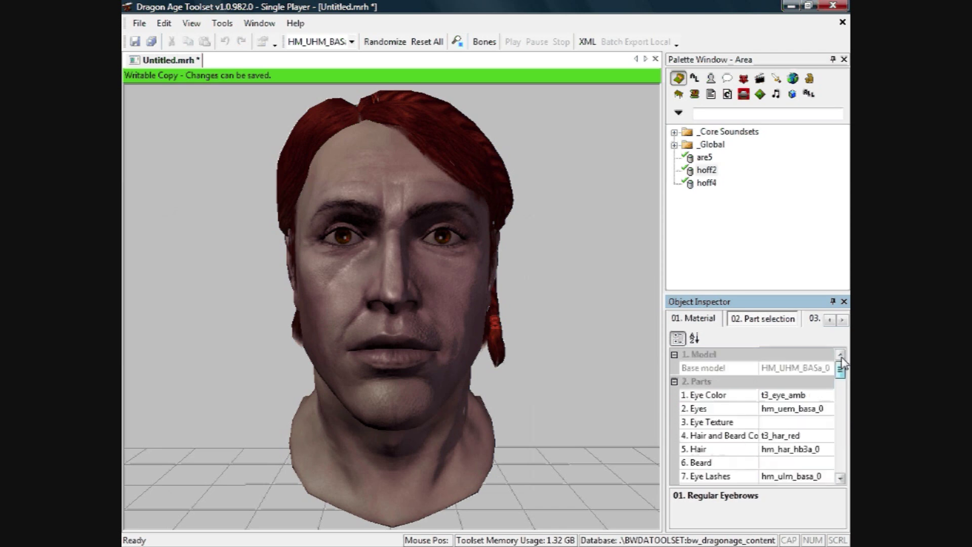
In Feature Selection, preview Head Shape 01 at 1.00 and the Eastern Nose shape, resetting both
{"action": "left_click", "coordinate": [841, 320]}
{"action": "left_click", "coordinate": [829, 320]}
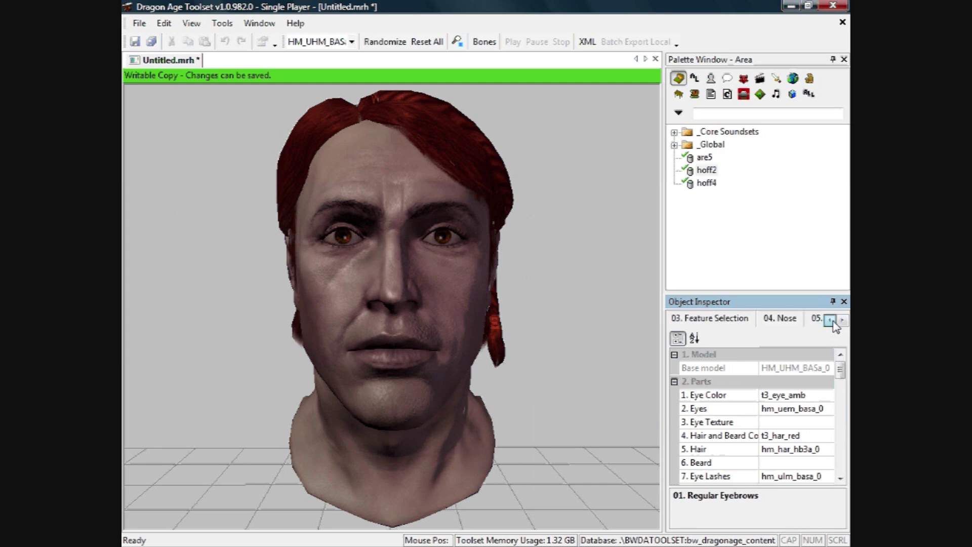
{"action": "left_click", "coordinate": [707, 320]}
{"action": "left_click", "coordinate": [817, 375]}
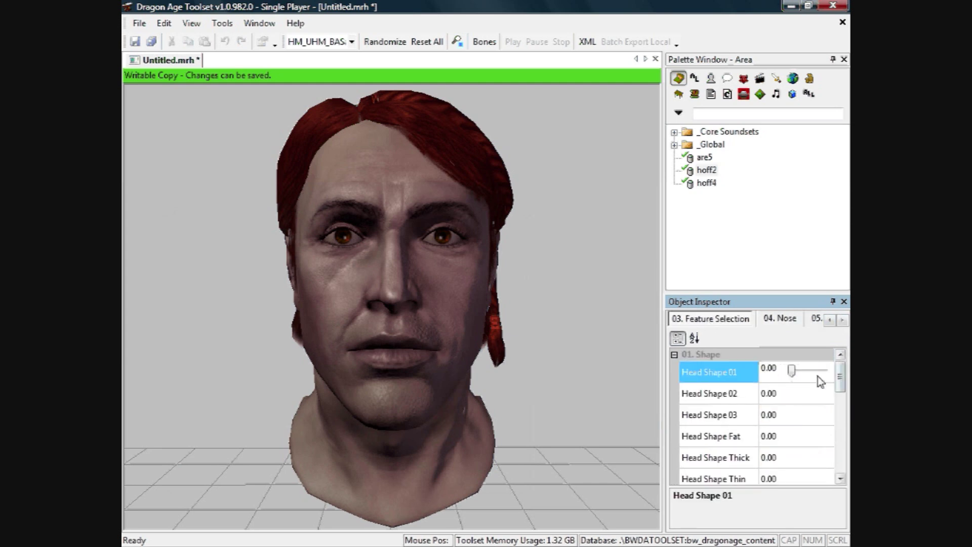
{"action": "mouse_move", "coordinate": [792, 372]}
{"action": "left_mouse_down"}
{"action": "mouse_move", "coordinate": [822, 372]}
{"action": "mouse_move", "coordinate": [791, 371]}
{"action": "left_mouse_up"}
{"action": "left_click", "coordinate": [791, 395]}
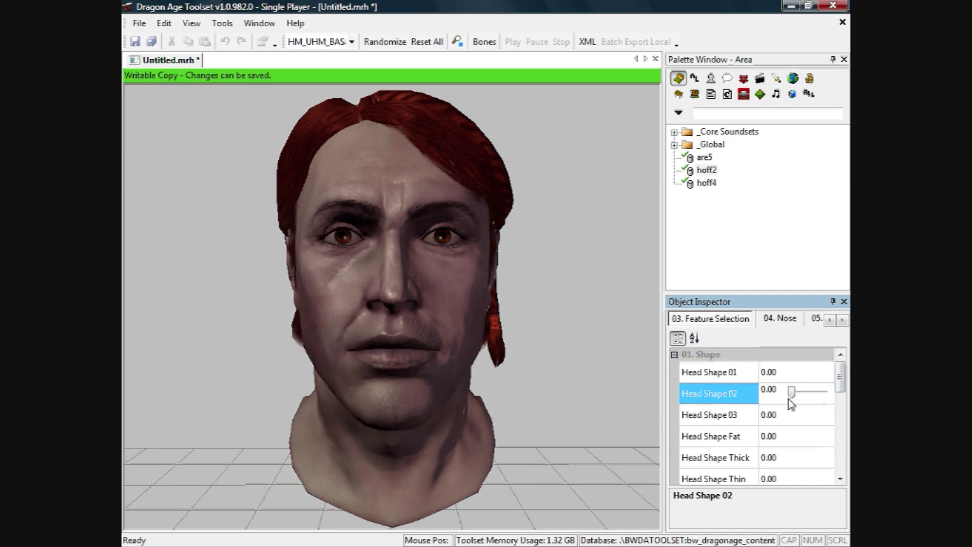
{"action": "left_click_drag", "start_coordinate": [845, 387], "coordinate": [844, 414]}
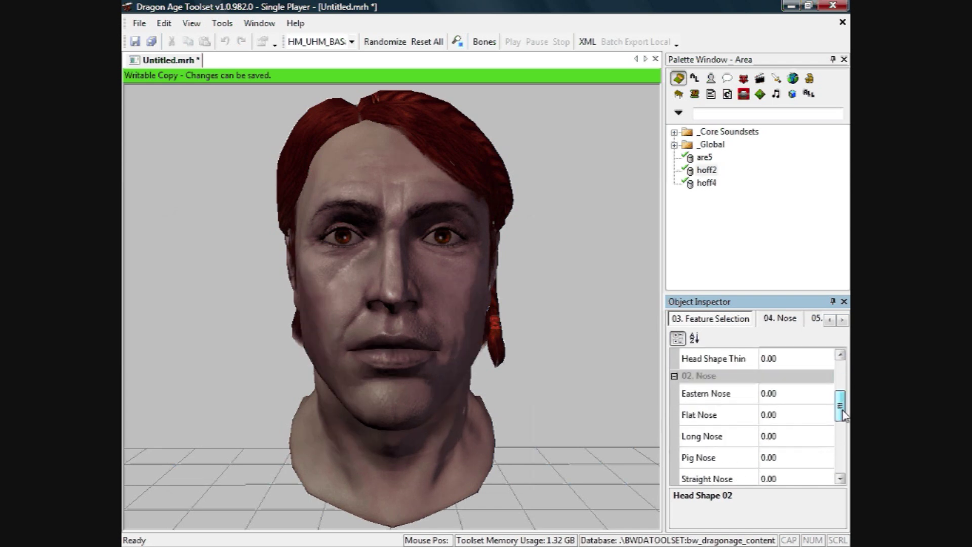
{"action": "left_click", "coordinate": [798, 398]}
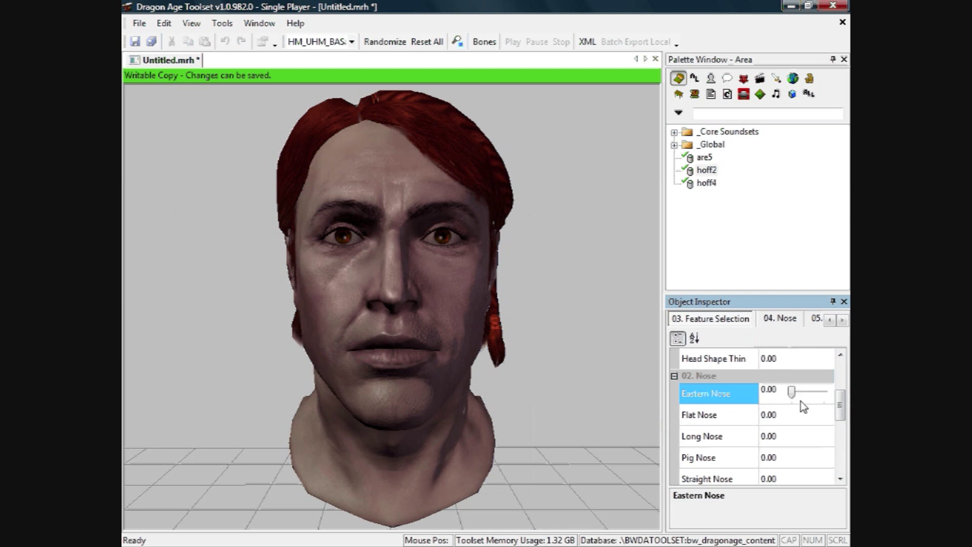
{"action": "left_click_drag", "start_coordinate": [791, 391], "coordinate": [842, 458]}
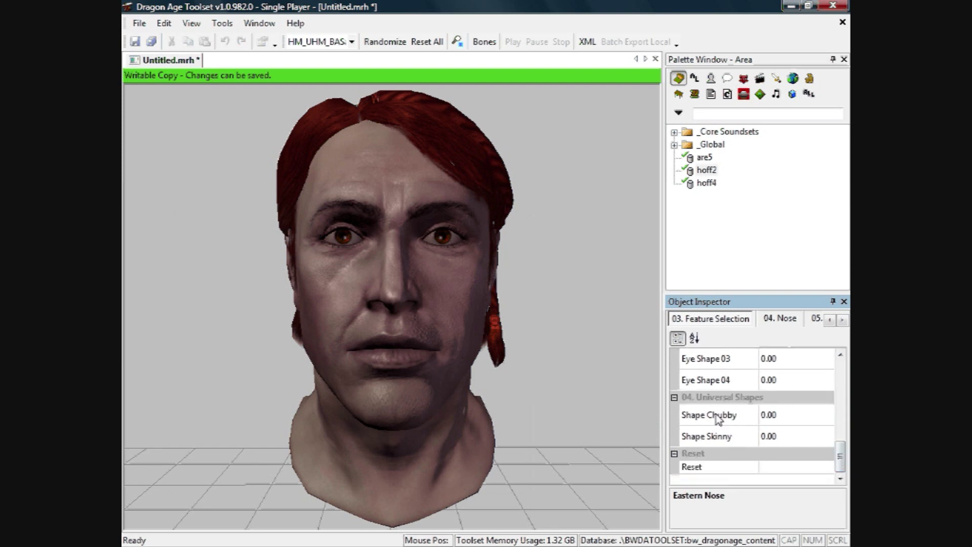
Drag the Nose Bend Left/Right slider so the nose ends up bent to -0.08
{"action": "left_click", "coordinate": [789, 323]}
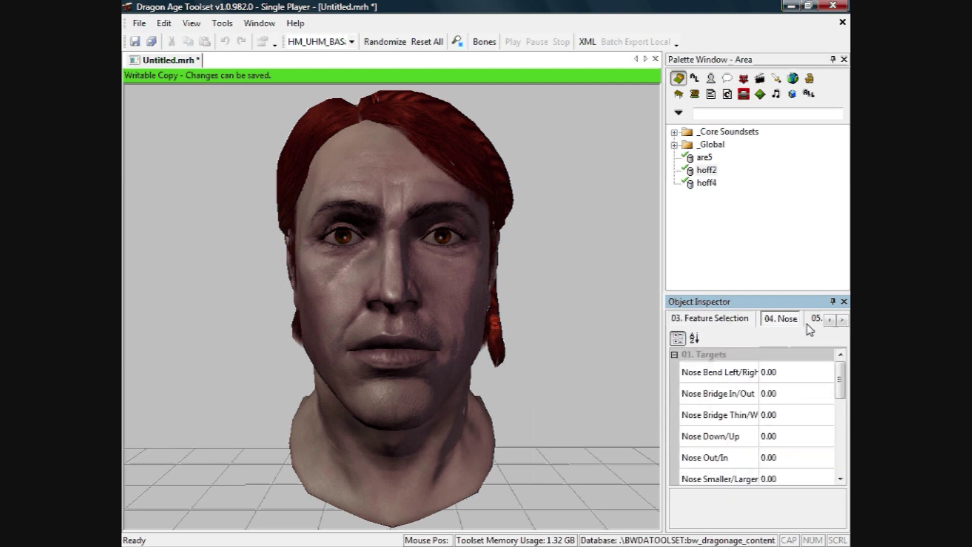
{"action": "left_click", "coordinate": [809, 372]}
{"action": "left_click_drag", "start_coordinate": [809, 372], "coordinate": [791, 372]}
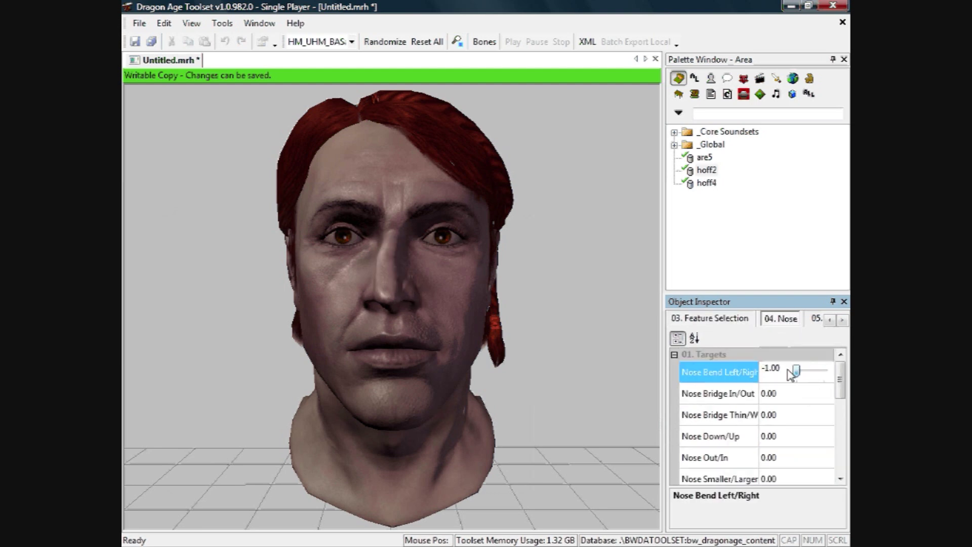
{"action": "left_click", "coordinate": [744, 323]}
{"action": "left_click_drag", "start_coordinate": [836, 434], "coordinate": [840, 375]}
{"action": "left_click", "coordinate": [768, 322]}
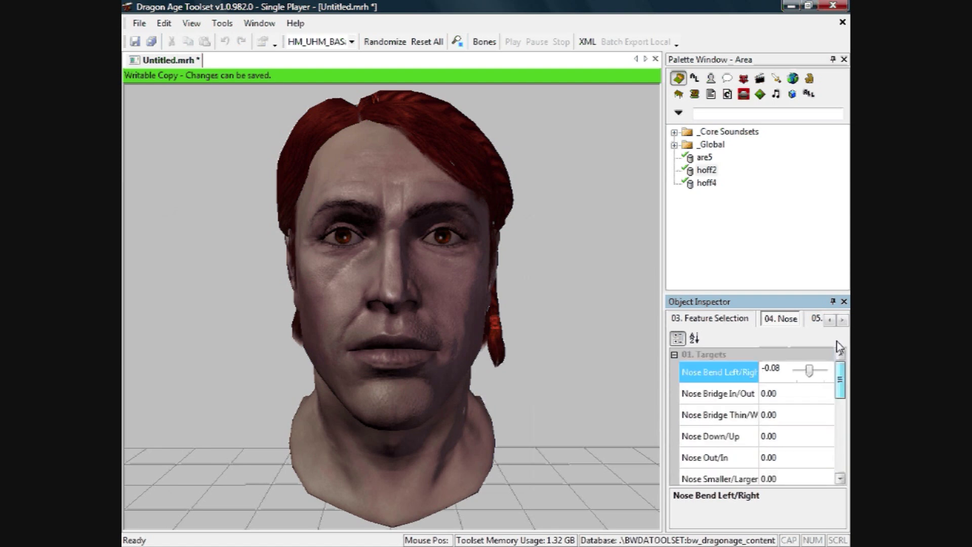
Look through the mouth, eye and cheek targets, then lower Jaw Chin Down/Up to -1.00
{"action": "left_click", "coordinate": [819, 319]}
{"action": "left_click", "coordinate": [807, 372]}
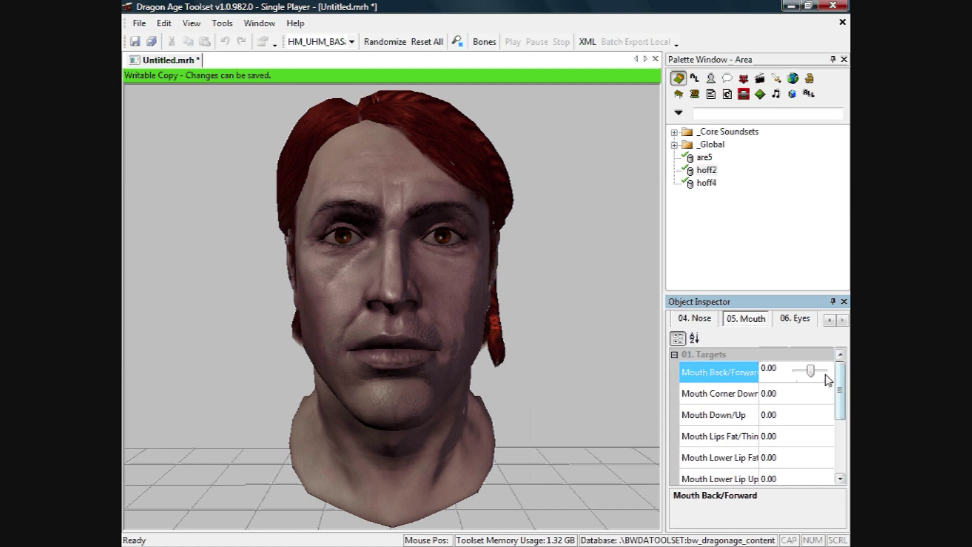
{"action": "left_click", "coordinate": [799, 319]}
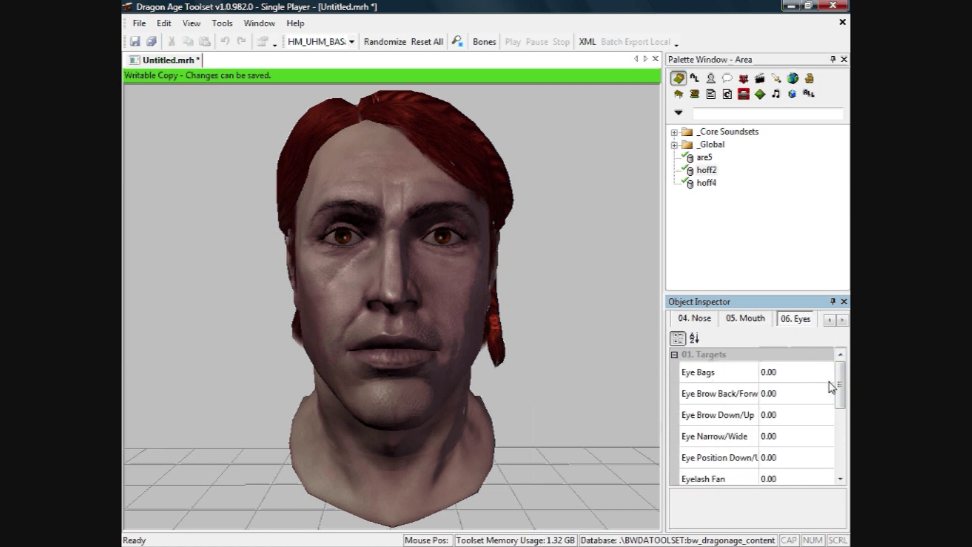
{"action": "left_click_drag", "start_coordinate": [839, 384], "coordinate": [830, 339]}
{"action": "left_click", "coordinate": [842, 320]}
{"action": "left_click", "coordinate": [785, 323]}
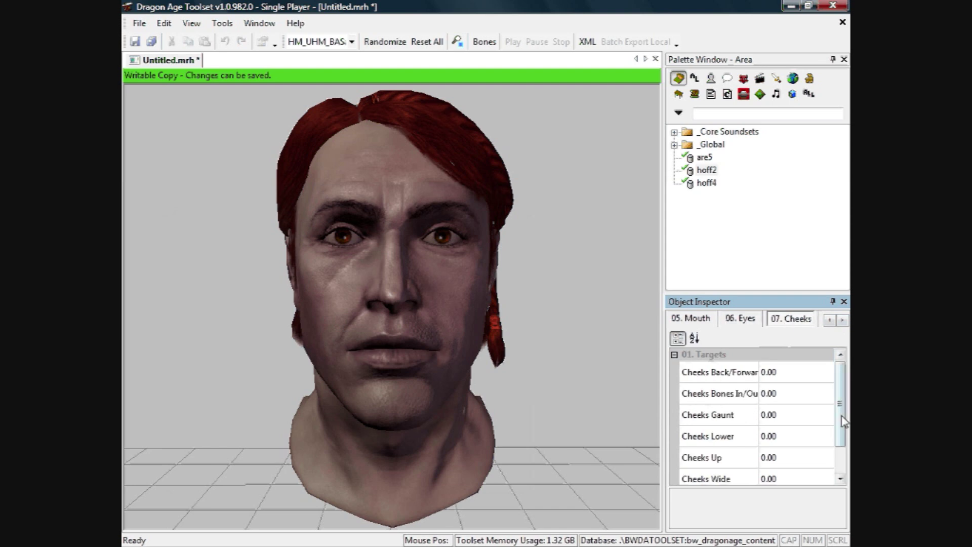
{"action": "left_click", "coordinate": [841, 320]}
{"action": "left_click", "coordinate": [782, 319]}
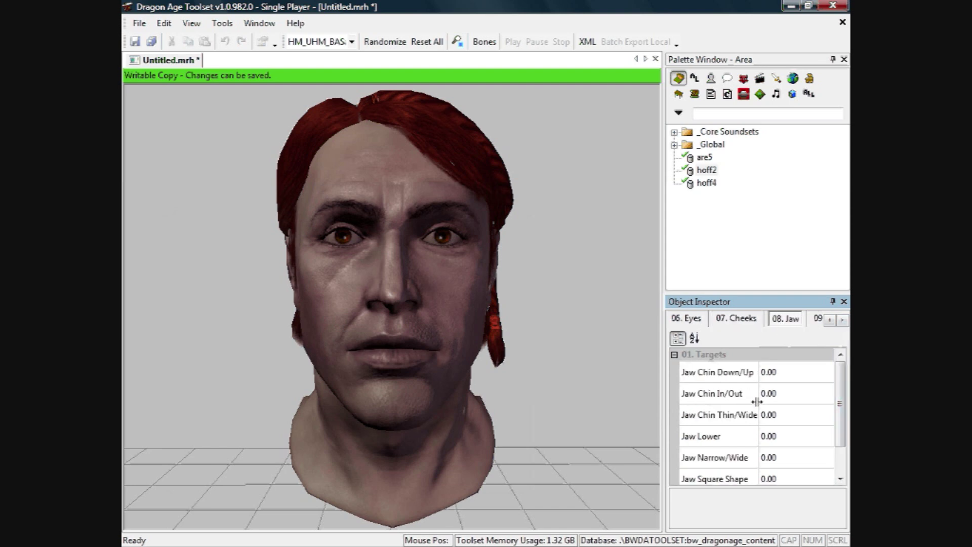
{"action": "left_click", "coordinate": [791, 374]}
{"action": "left_click", "coordinate": [809, 375]}
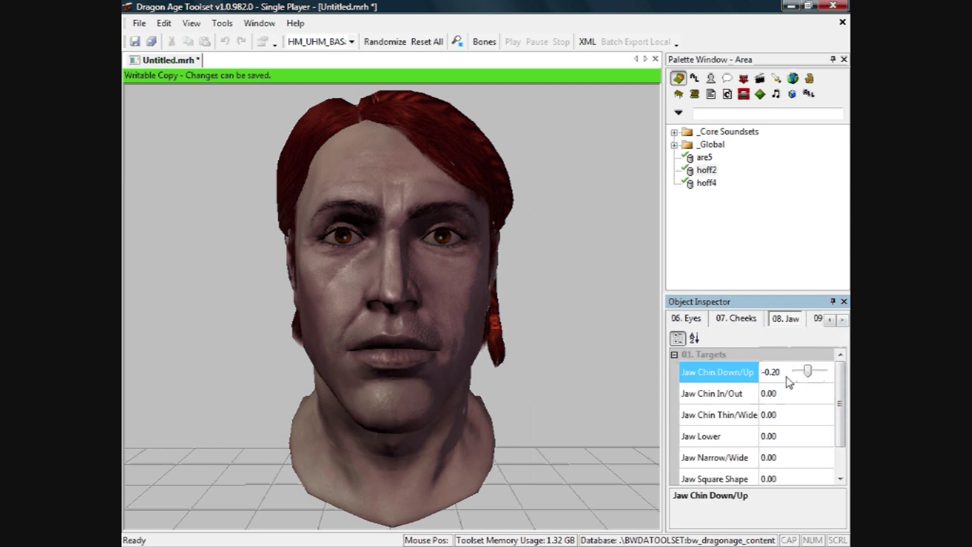
{"action": "left_click_drag", "start_coordinate": [817, 379], "coordinate": [830, 373]}
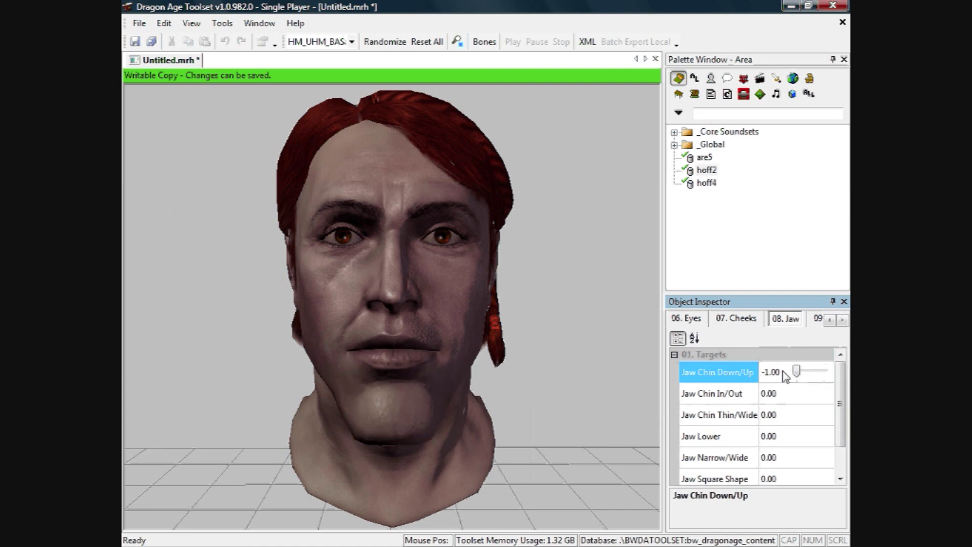
Pass the teeth targets and set Ears Down/Up to -0.79
{"action": "left_click", "coordinate": [843, 320]}
{"action": "left_click", "coordinate": [779, 326]}
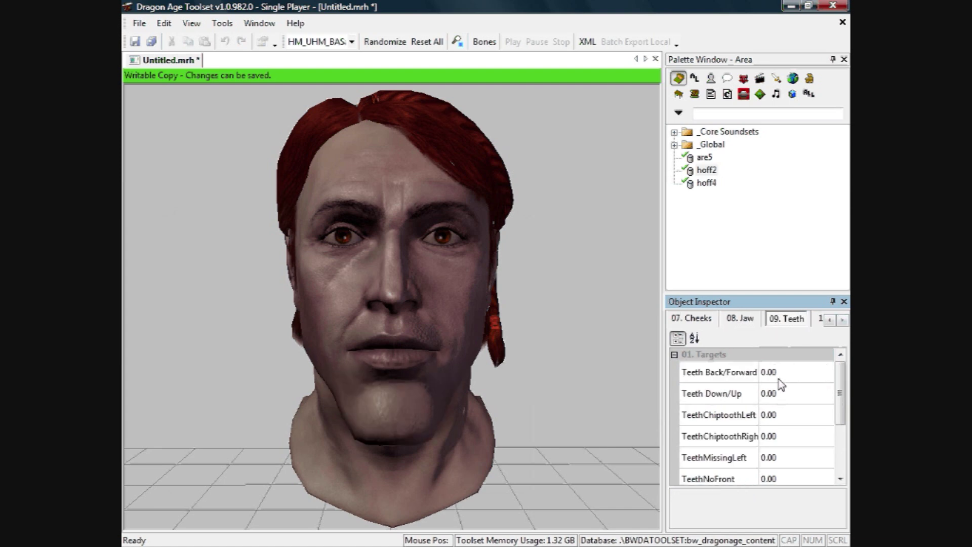
{"action": "left_click_drag", "start_coordinate": [840, 395], "coordinate": [837, 337]}
{"action": "left_click", "coordinate": [842, 320]}
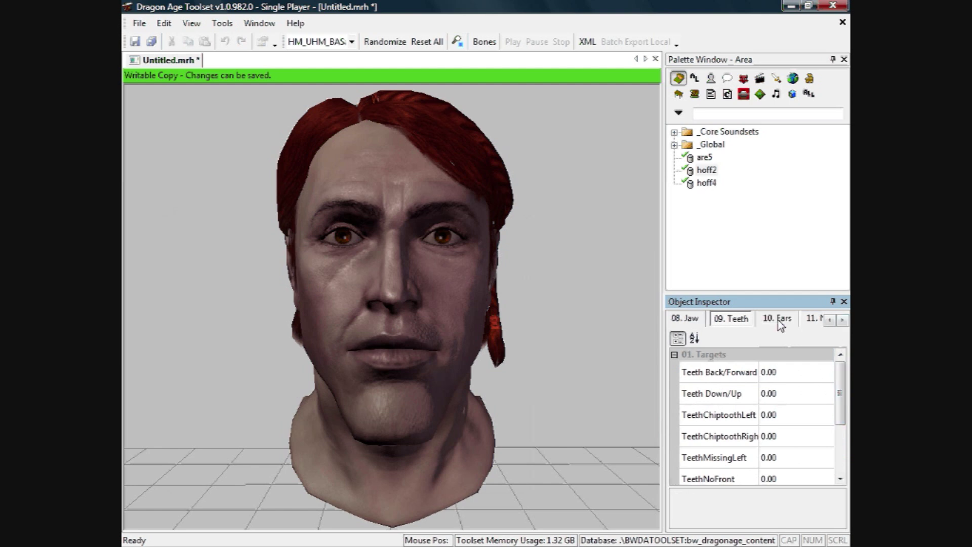
{"action": "left_click", "coordinate": [777, 319]}
{"action": "left_click", "coordinate": [793, 379]}
{"action": "mouse_move", "coordinate": [793, 380]}
{"action": "left_mouse_down"}
{"action": "mouse_move", "coordinate": [822, 375]}
{"action": "mouse_move", "coordinate": [798, 373]}
{"action": "left_mouse_up"}
Check the Neck Back target, then move on to the brow targets
{"action": "left_click", "coordinate": [842, 320]}
{"action": "left_click", "coordinate": [788, 318]}
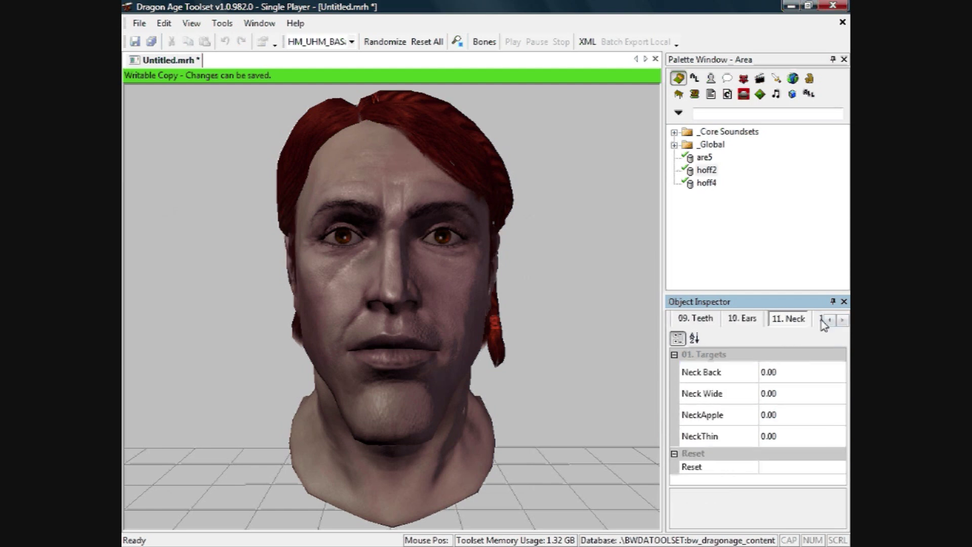
{"action": "left_click", "coordinate": [790, 374]}
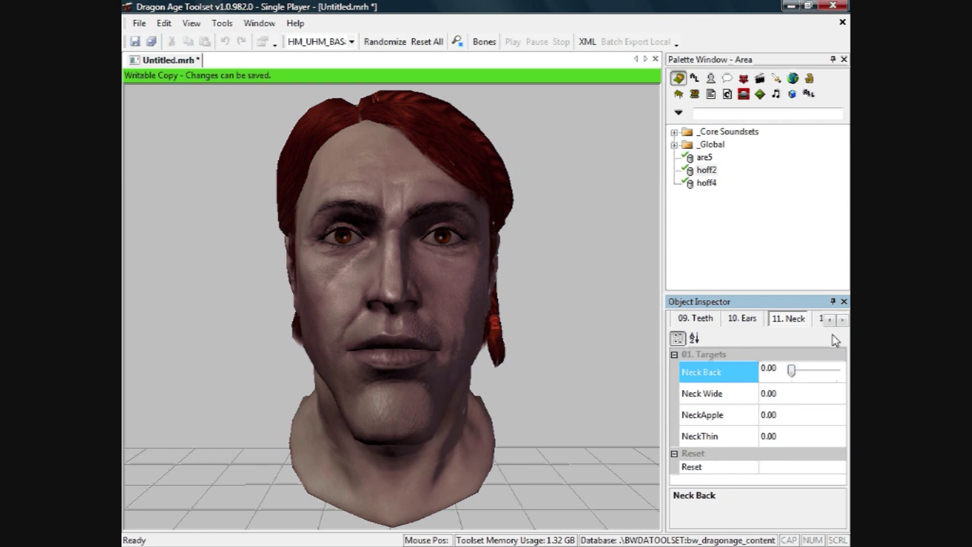
{"action": "left_click", "coordinate": [843, 320]}
{"action": "left_click", "coordinate": [782, 319]}
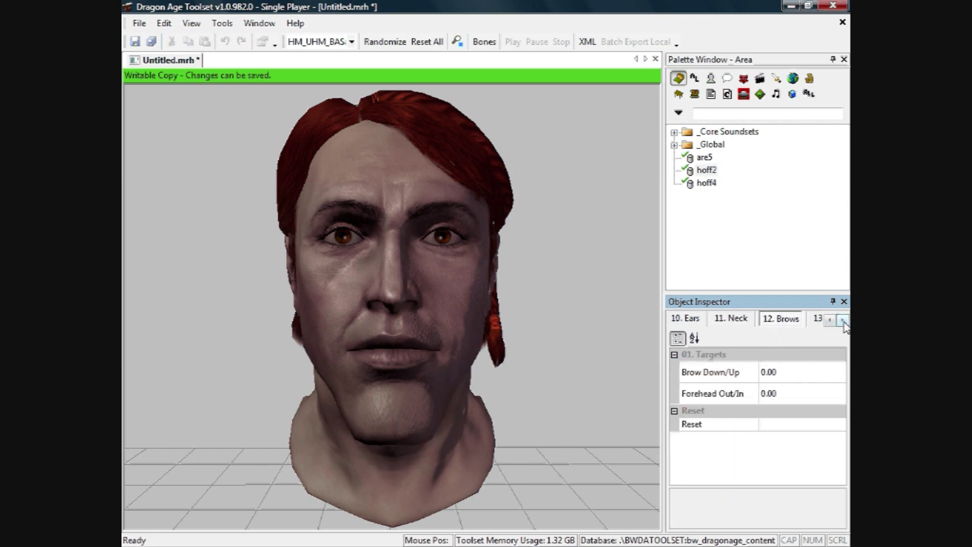
Review the view settings' facial animation, Light model and Light probe rows, then show Export settings
{"action": "left_click", "coordinate": [842, 319]}
{"action": "left_click", "coordinate": [803, 323]}
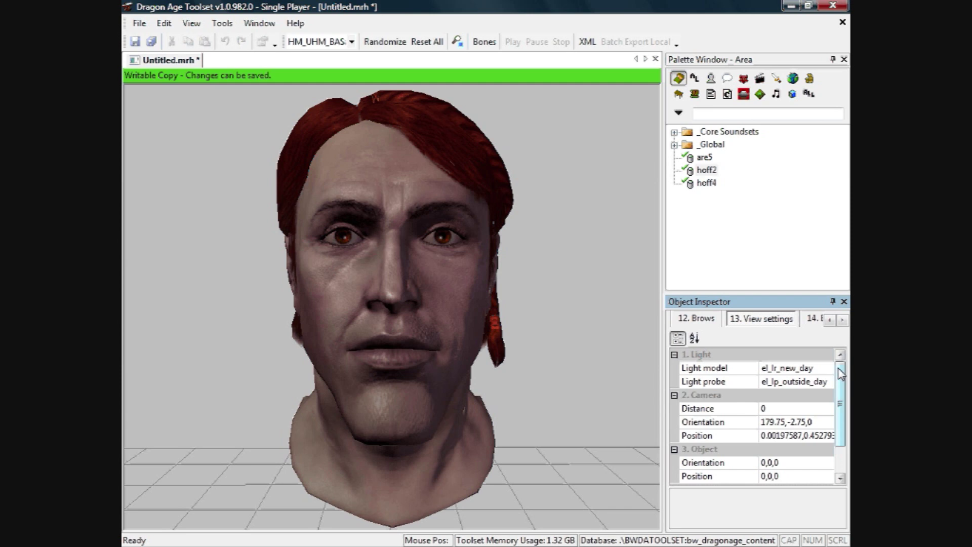
{"action": "scroll", "coordinate": [840, 385], "scroll_direction": "down", "scroll_amount": 1}
{"action": "left_click", "coordinate": [798, 462]}
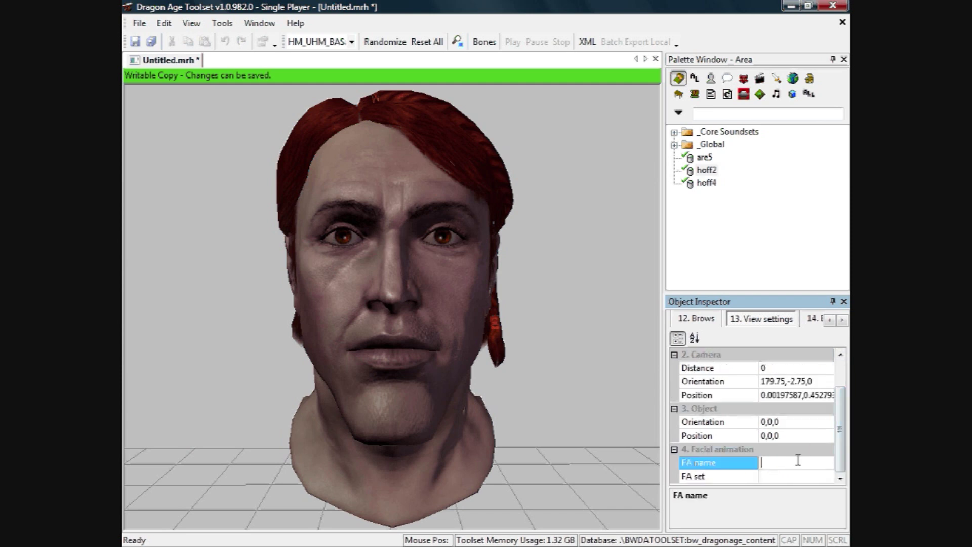
{"action": "scroll", "coordinate": [810, 415], "scroll_direction": "up", "scroll_amount": 1}
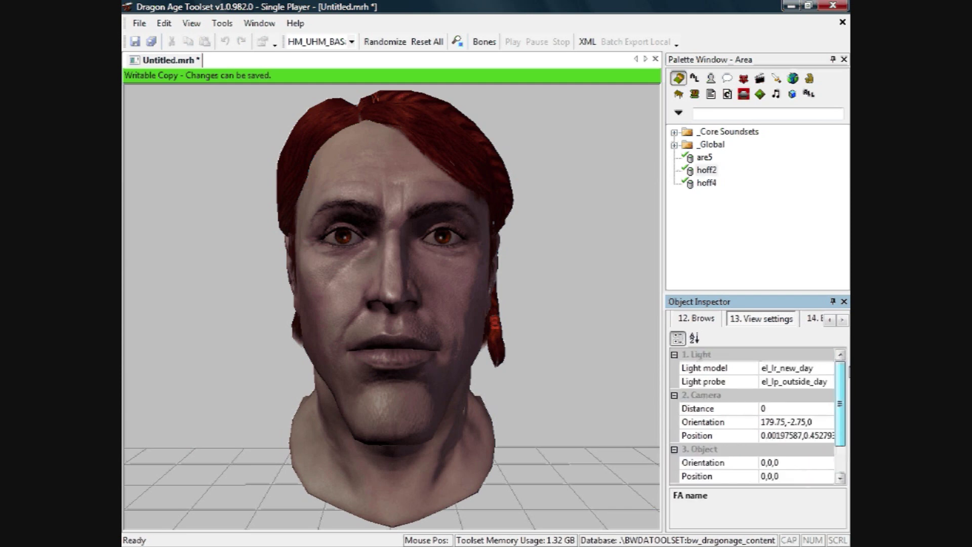
{"action": "left_click", "coordinate": [813, 367]}
{"action": "left_click", "coordinate": [816, 381]}
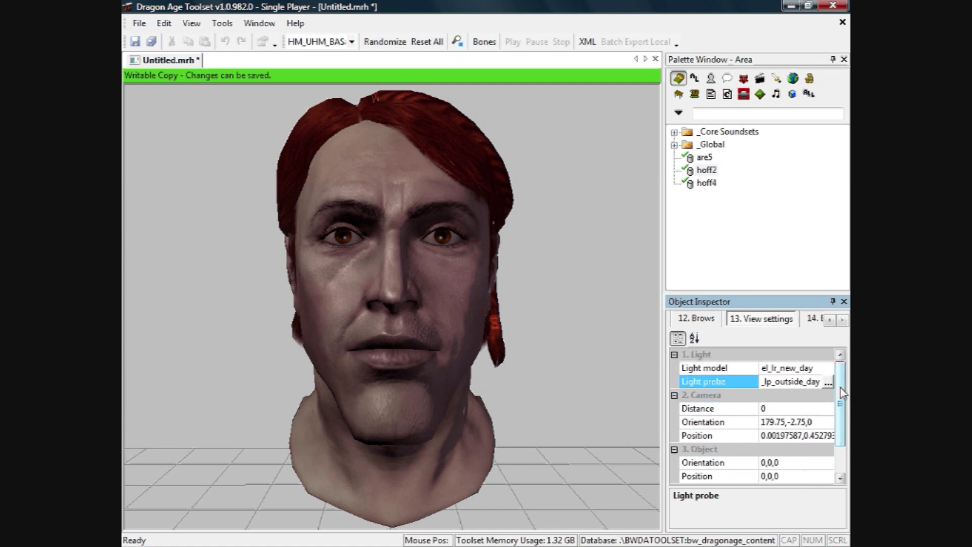
{"action": "left_click", "coordinate": [819, 320]}
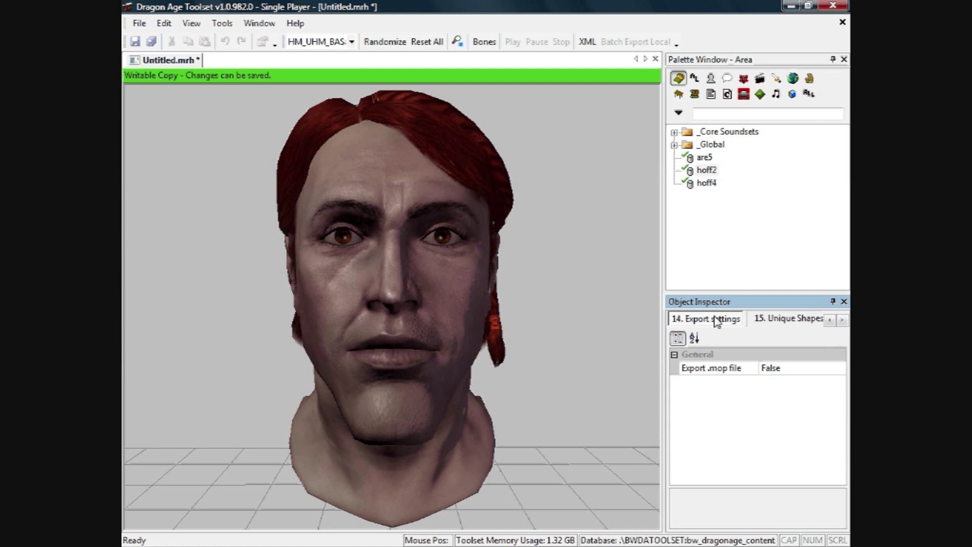
Show the Unique Shapes targets and zoom and orbit the head to a three-quarter view
{"action": "left_click", "coordinate": [807, 322]}
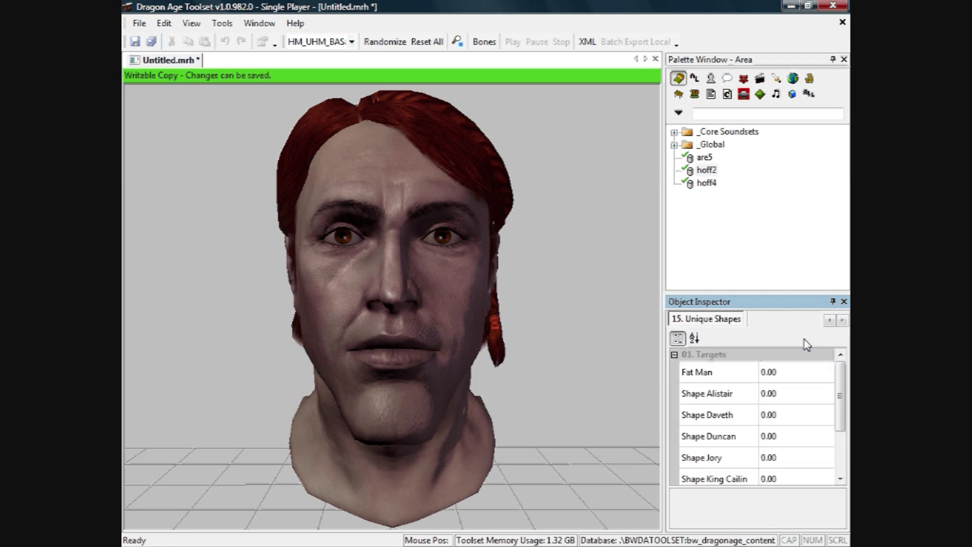
{"action": "scroll", "coordinate": [422, 296], "scroll_direction": "up", "scroll_amount": 5}
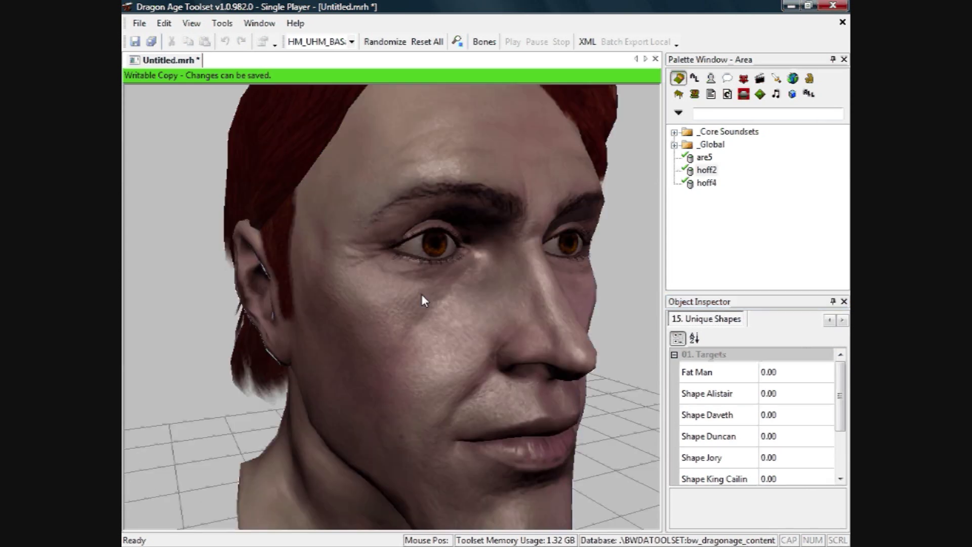
{"action": "scroll", "coordinate": [421, 294], "scroll_direction": "down", "scroll_amount": 5}
{"action": "left_click_drag", "start_coordinate": [512, 256], "coordinate": [341, 241]}
{"action": "scroll", "coordinate": [341, 241], "scroll_direction": "up", "scroll_amount": 4}
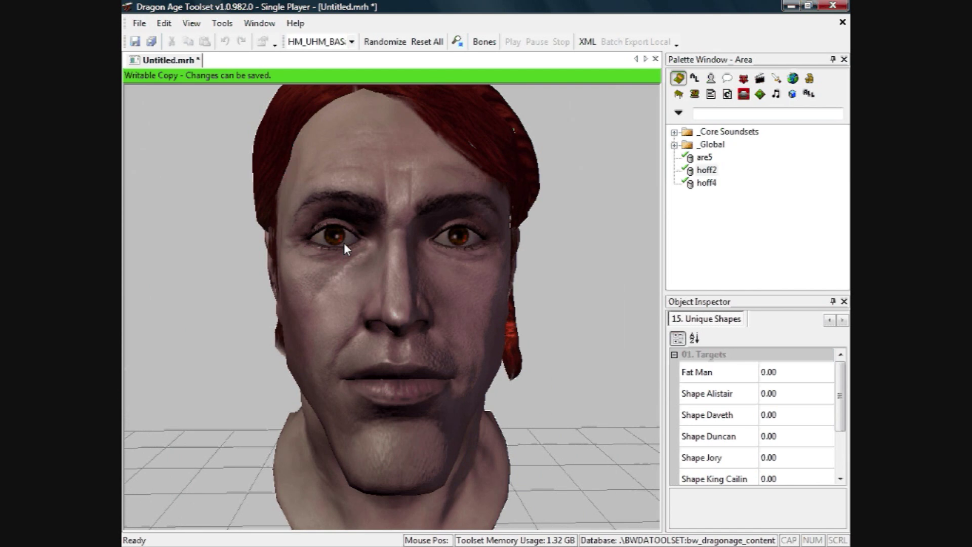
{"action": "scroll", "coordinate": [361, 268], "scroll_direction": "down", "scroll_amount": 5}
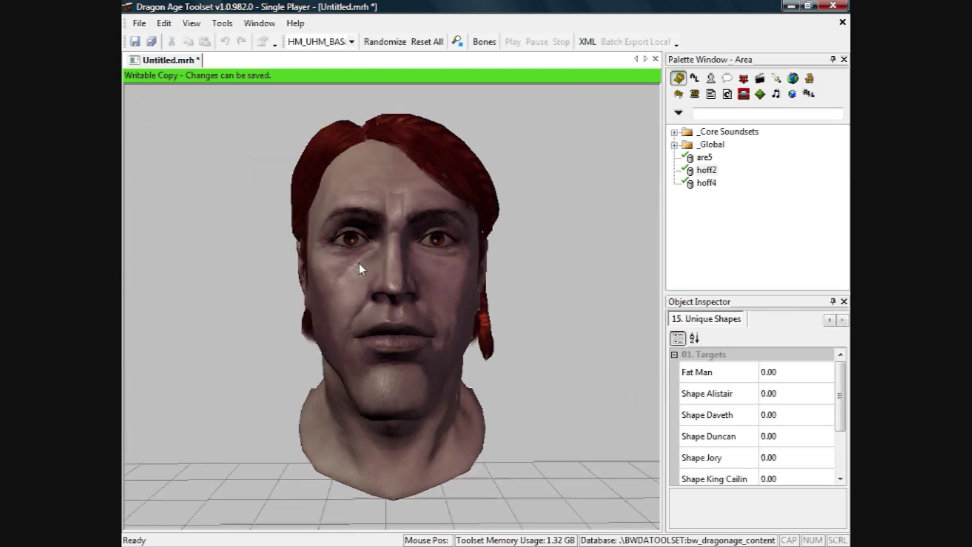
{"action": "scroll", "coordinate": [360, 266], "scroll_direction": "up", "scroll_amount": 6}
{"action": "left_click_drag", "start_coordinate": [395, 287], "coordinate": [359, 270]}
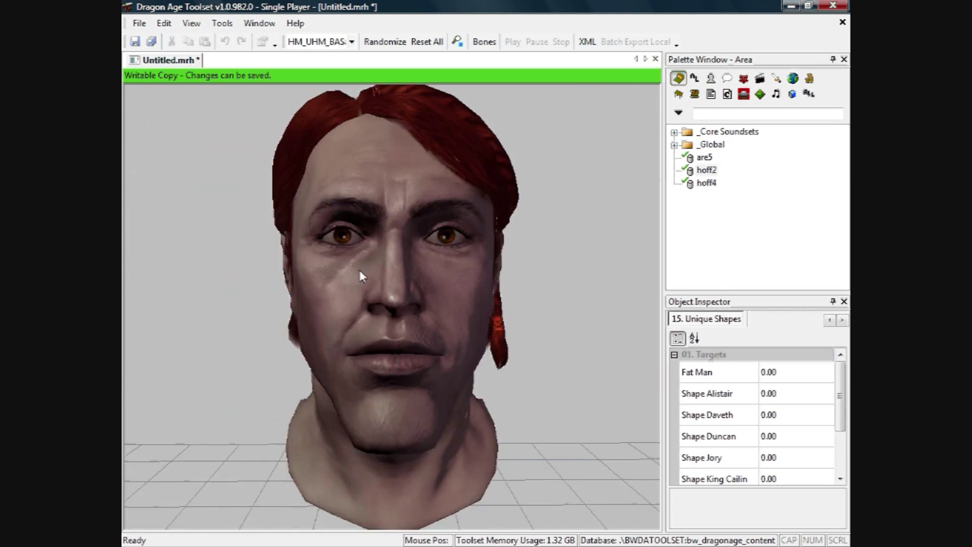